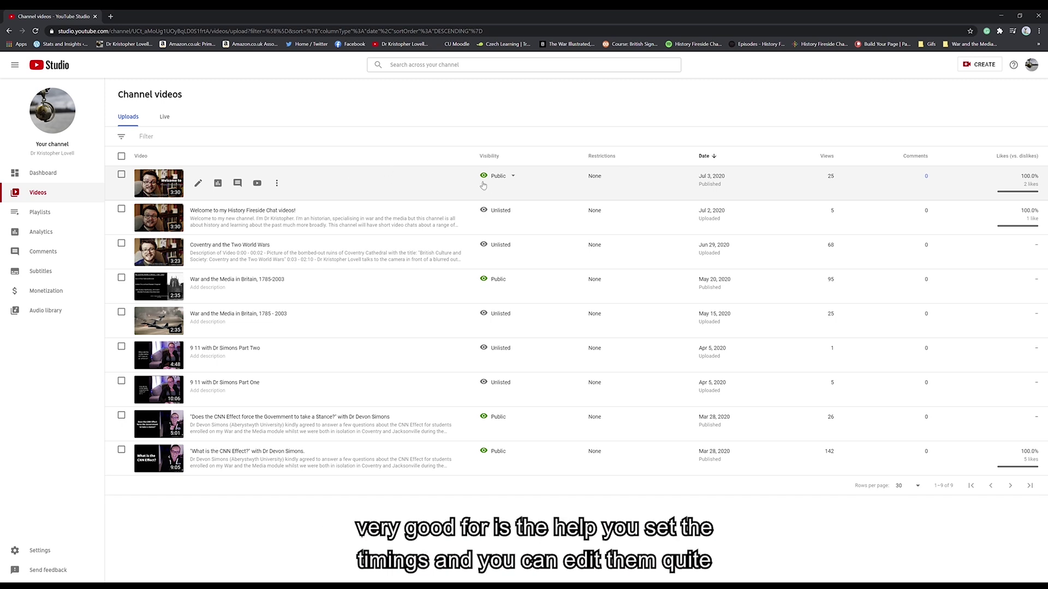
# Open the automatic English subtitles of the newest public video for editing in Classic Studio
pyautogui.click(164, 179)
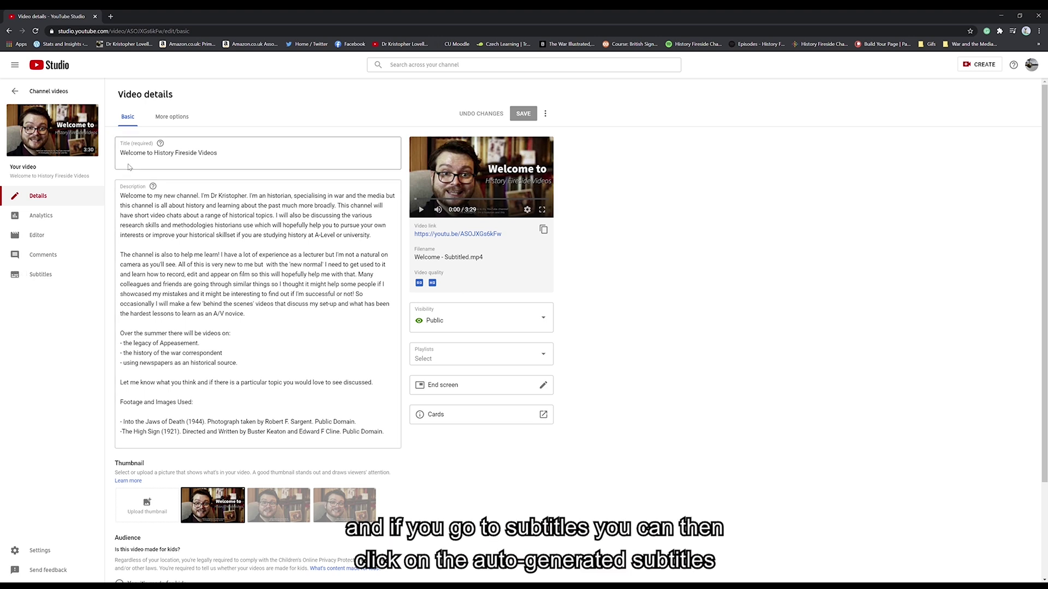
pyautogui.click(34, 276)
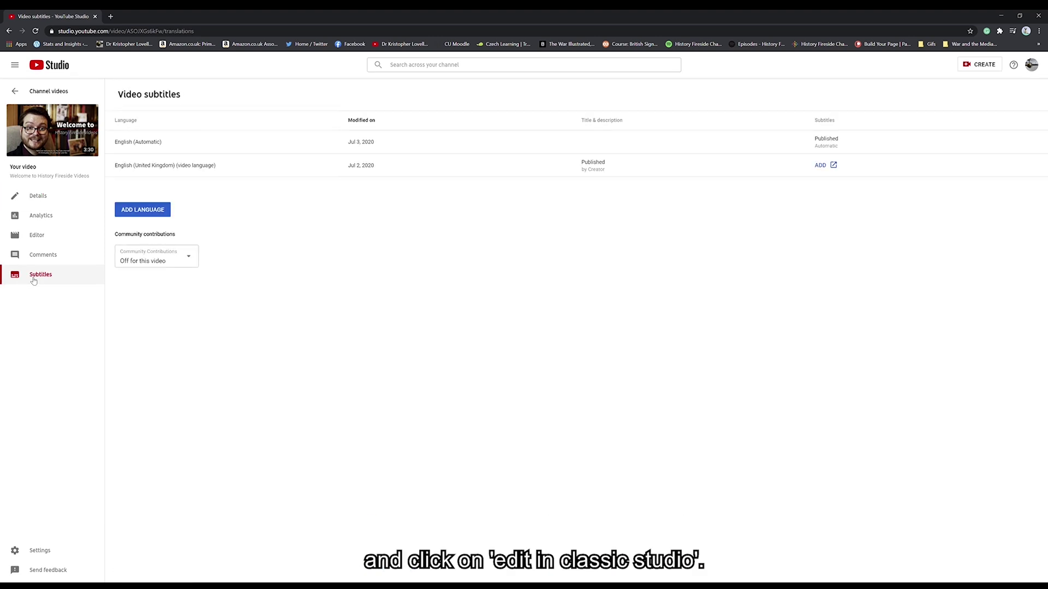
pyautogui.click(845, 142)
pyautogui.click(834, 141)
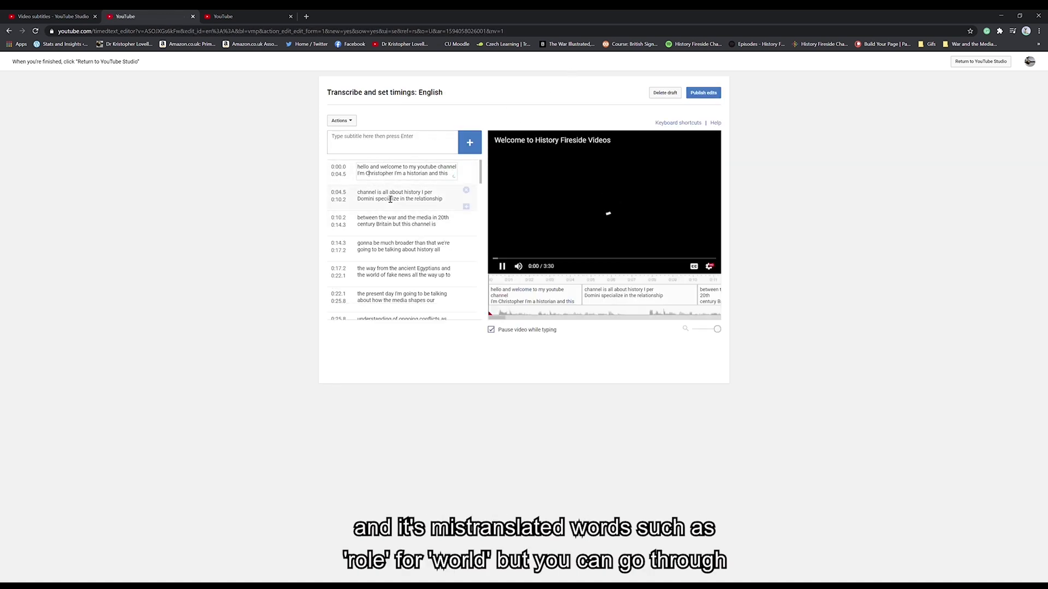
# Correct the spelling of the speaker's first name and capitalise "Hello" in the first caption
pyautogui.press('BackSpace')
pyautogui.press('BackSpace')
pyautogui.write('K')
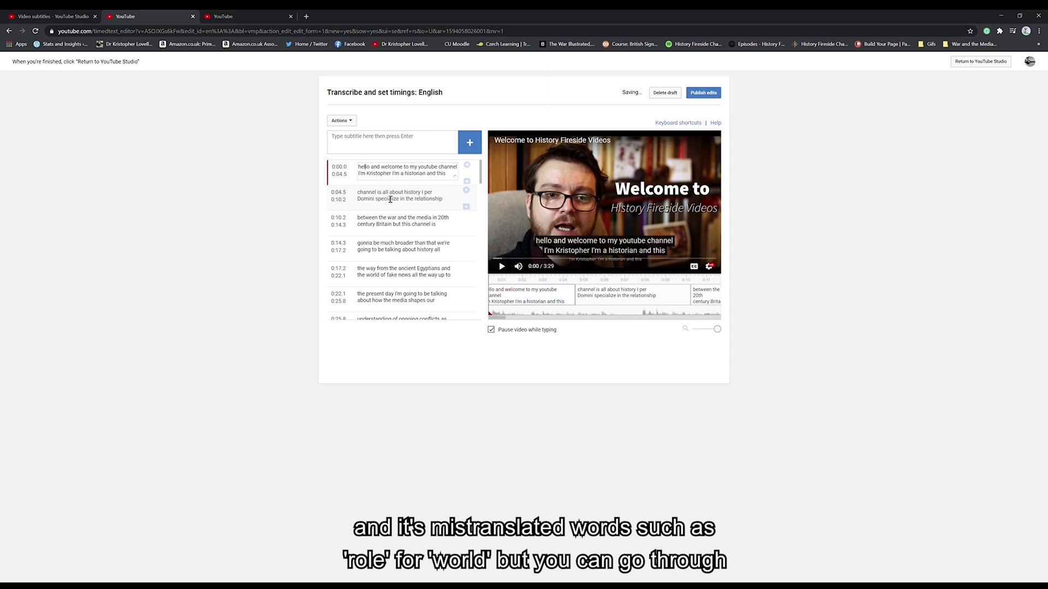
pyautogui.write('J')
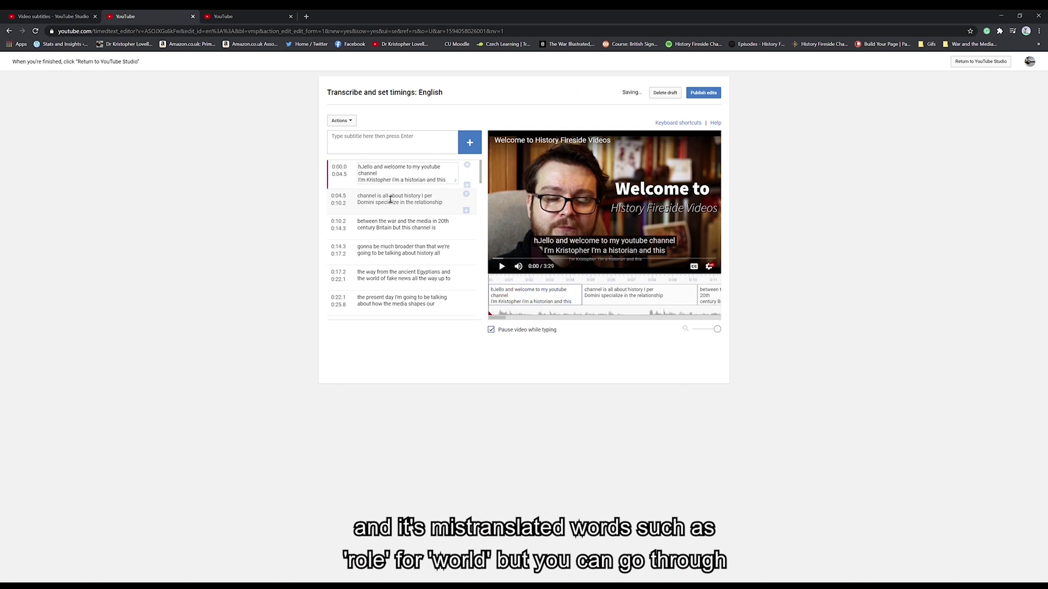
pyautogui.press('BackSpace')
pyautogui.press('BackSpace')
pyautogui.write('H')
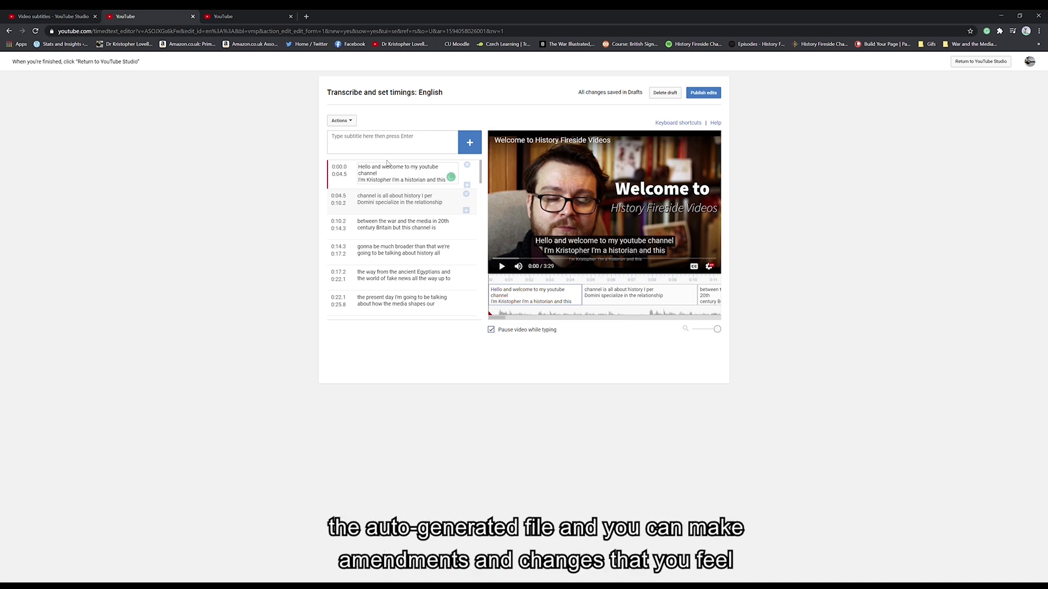
# Download the draft captions and return to the published automatic English subtitles
pyautogui.click(354, 121)
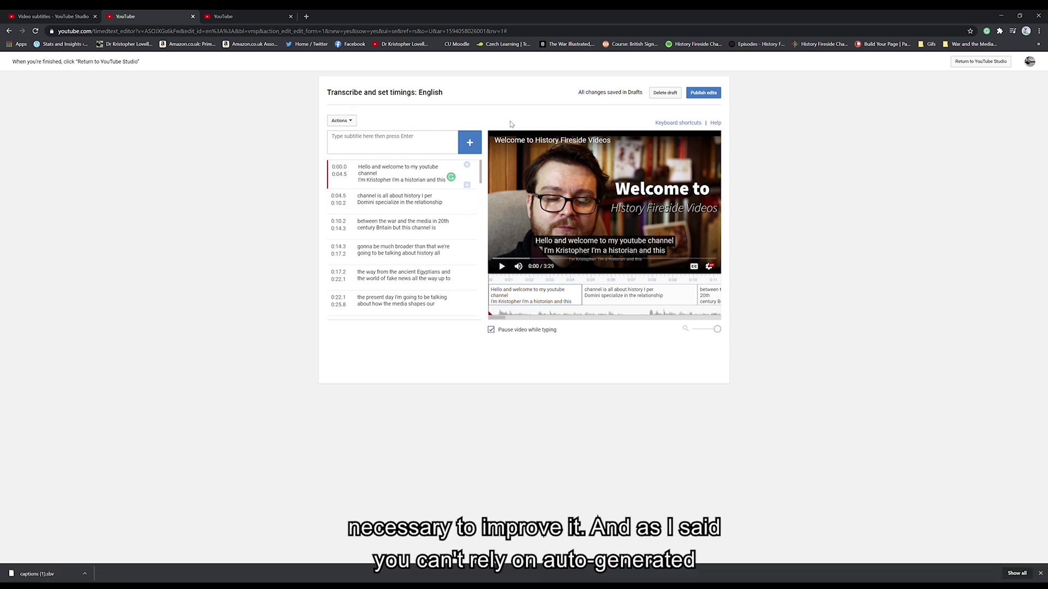
pyautogui.click(339, 121)
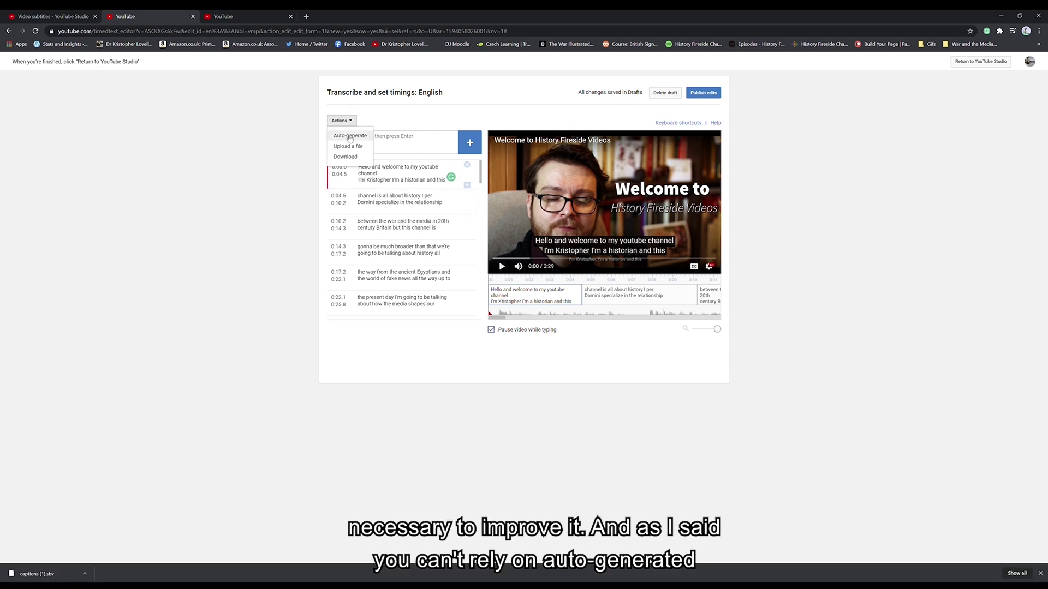
pyautogui.click(8, 30)
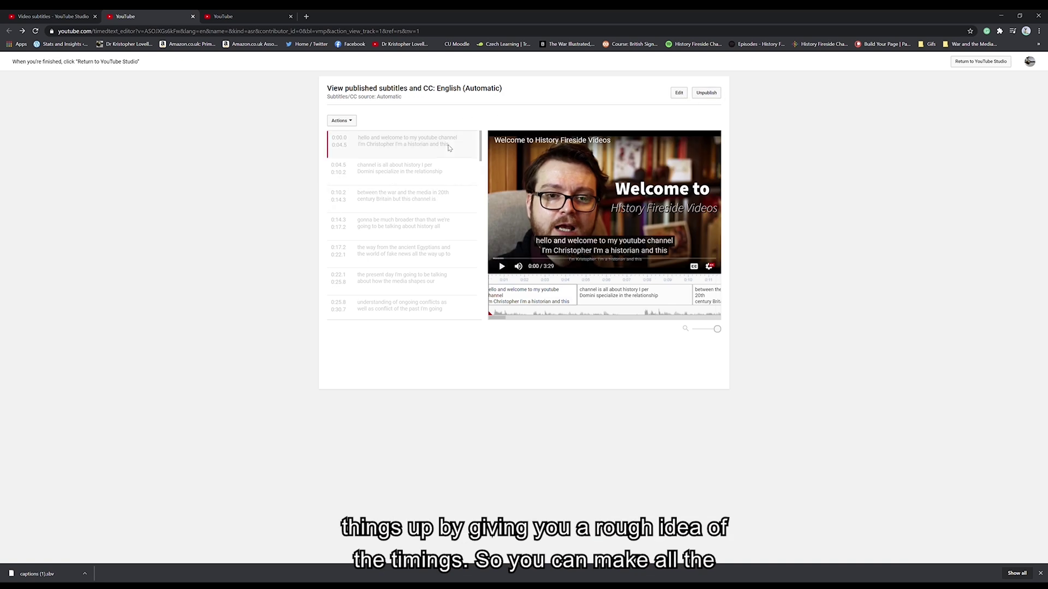
# Reopen the automatic subtitles for editing and correct "Hello", the speaker's first name and "YouTube" in the first caption
pyautogui.click(678, 93)
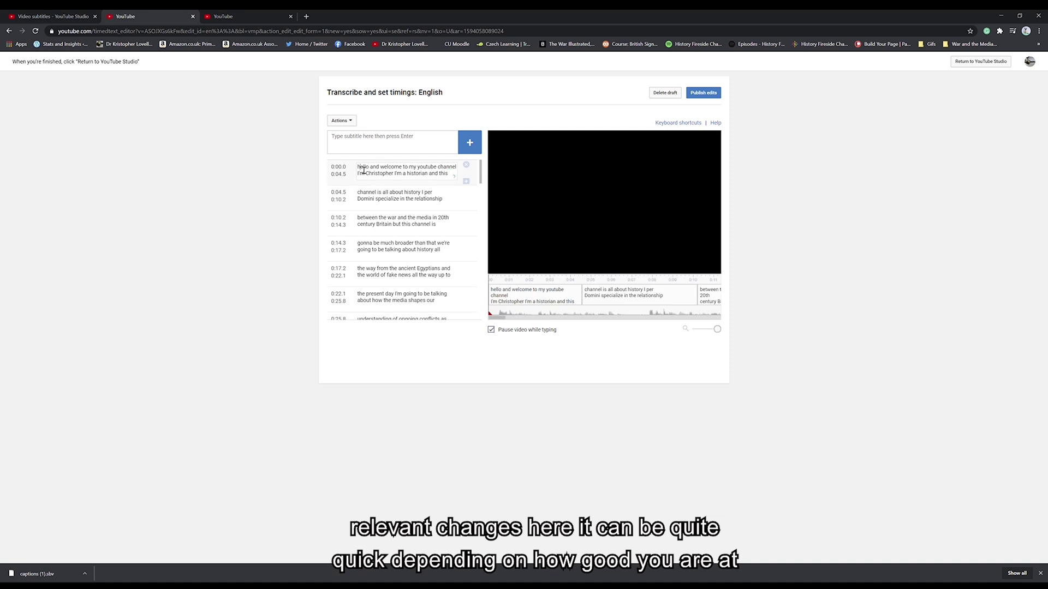
pyautogui.press('BackSpace')
pyautogui.press('BackSpace')
pyautogui.write('K')
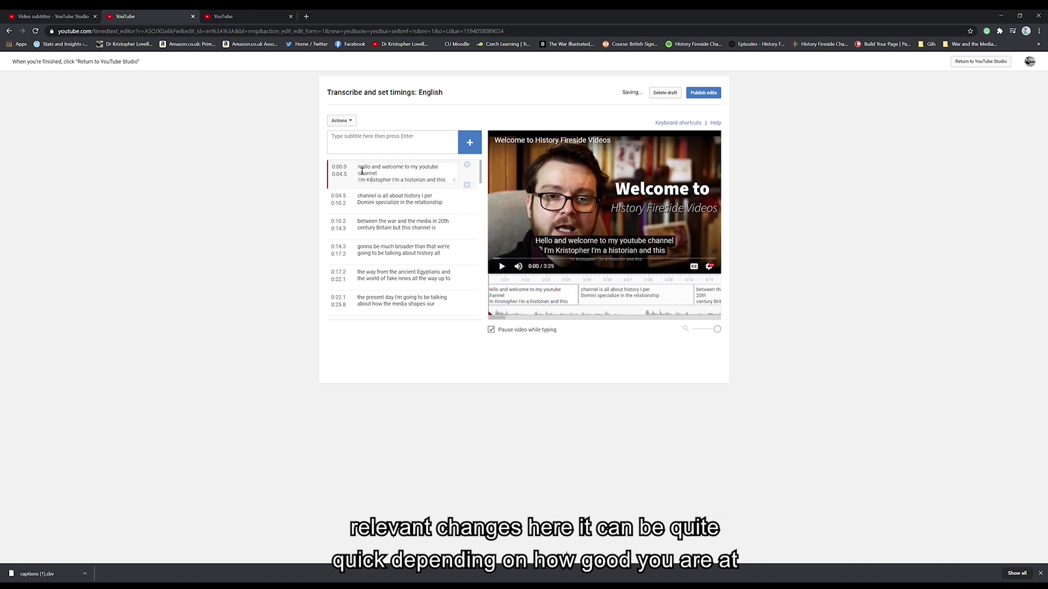
pyautogui.doubleClick(426, 171)
pyautogui.write('YouTube')
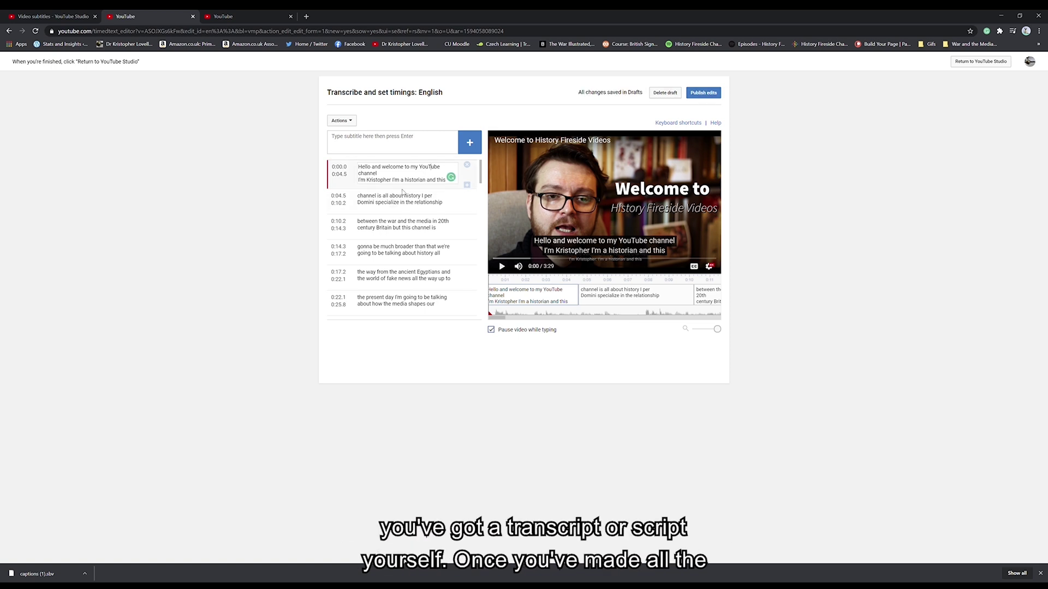
# Correct the second caption to read "channel is all about history. I am predominantly specialize in the relationship"
pyautogui.click(427, 202)
pyautogui.write('. I sam predominantly')
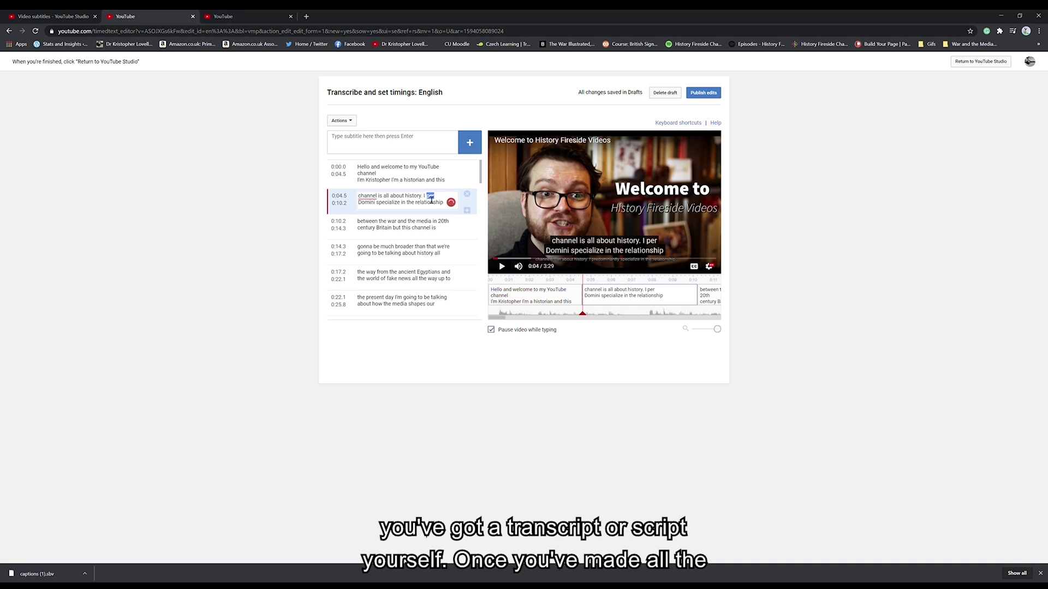
pyautogui.click(431, 200)
pyautogui.press('BackSpace')
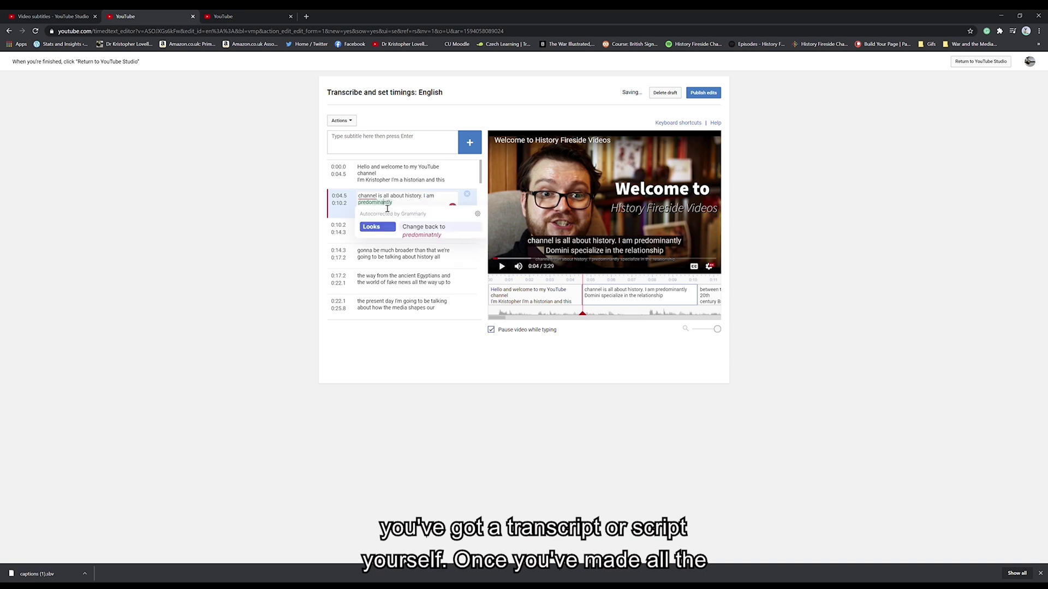
pyautogui.click(499, 260)
pyautogui.click(382, 209)
pyautogui.doubleClick(366, 209)
pyautogui.press('BackSpace')
pyautogui.press('BackSpace')
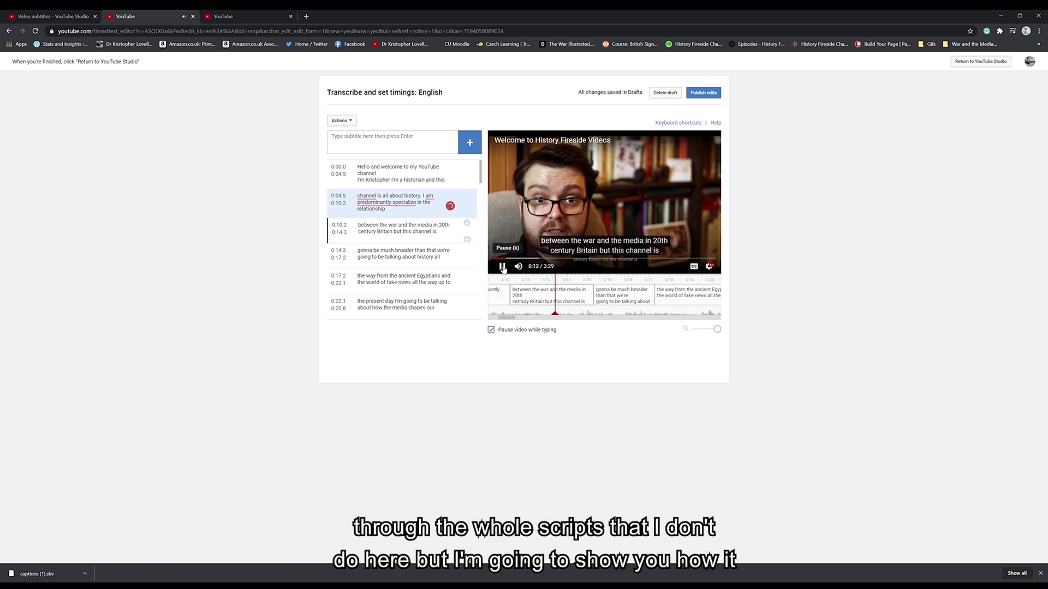
# Split the sentence in the third caption so it reads "century Britain. But this channel is"
pyautogui.click(394, 231)
pyautogui.write('. B')
pyautogui.click(501, 267)
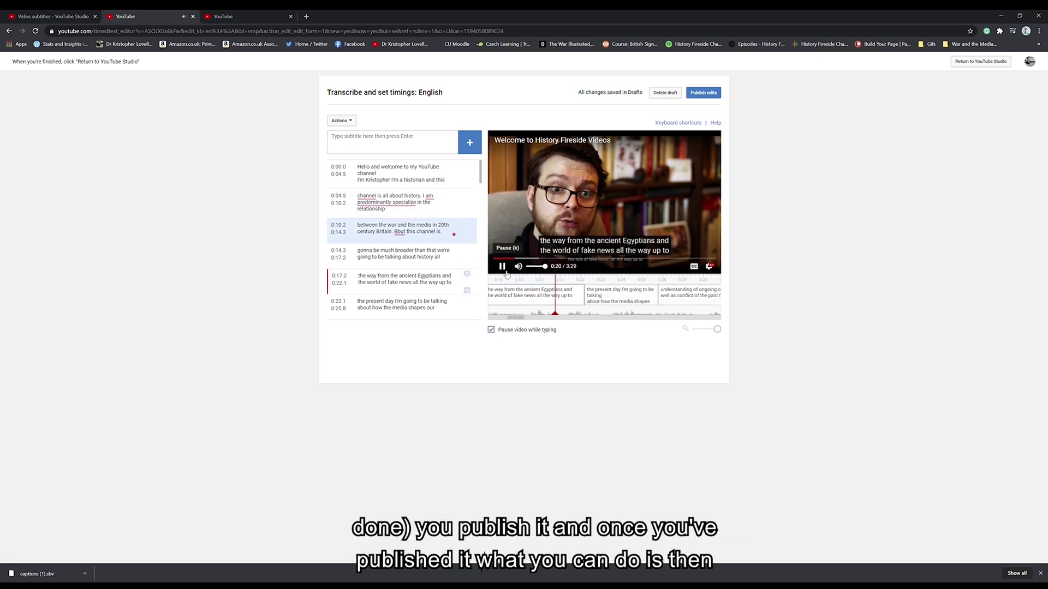
pyautogui.click(401, 232)
pyautogui.press('BackSpace')
# Change "world" to "role" in the fake news caption and add a full stop after "the present day" in the following one
pyautogui.click(394, 288)
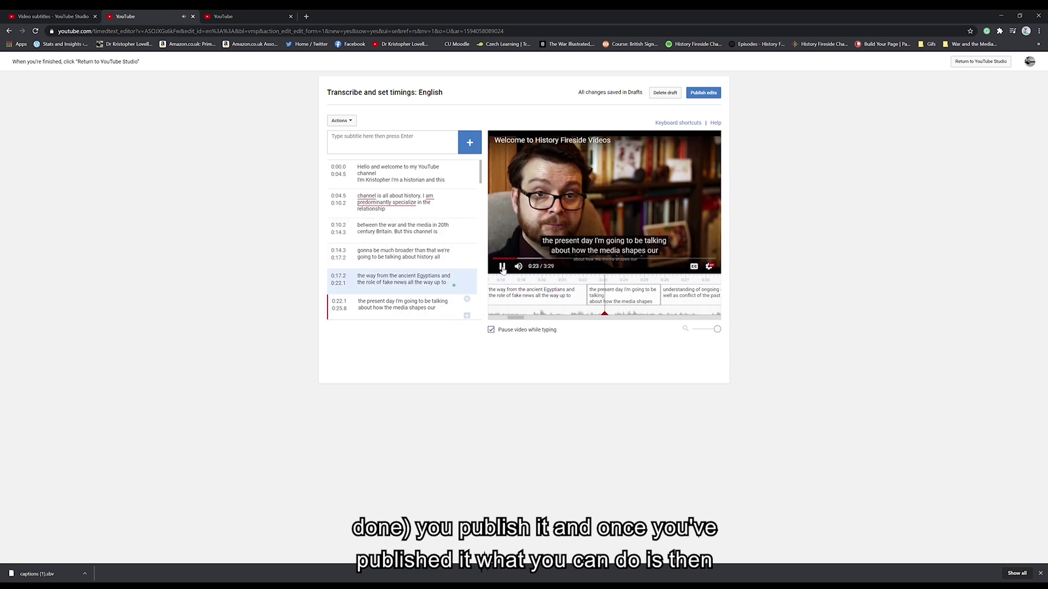
pyautogui.click(395, 301)
pyautogui.write('.')
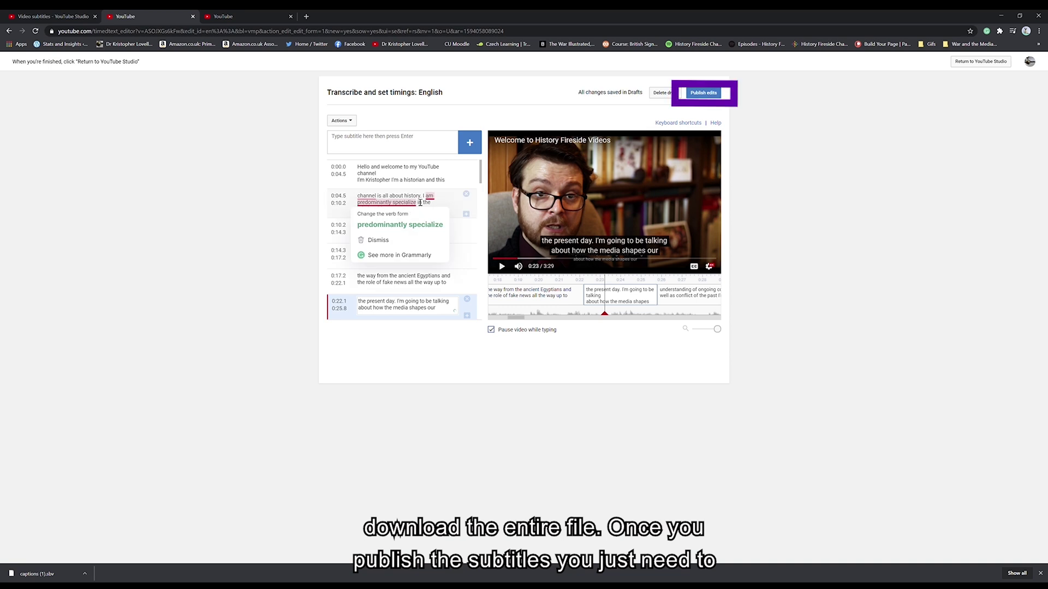
# Apply the suggested "predominantly specialize" correction in the second caption and publish the subtitle edits
pyautogui.click(439, 201)
pyautogui.click(697, 93)
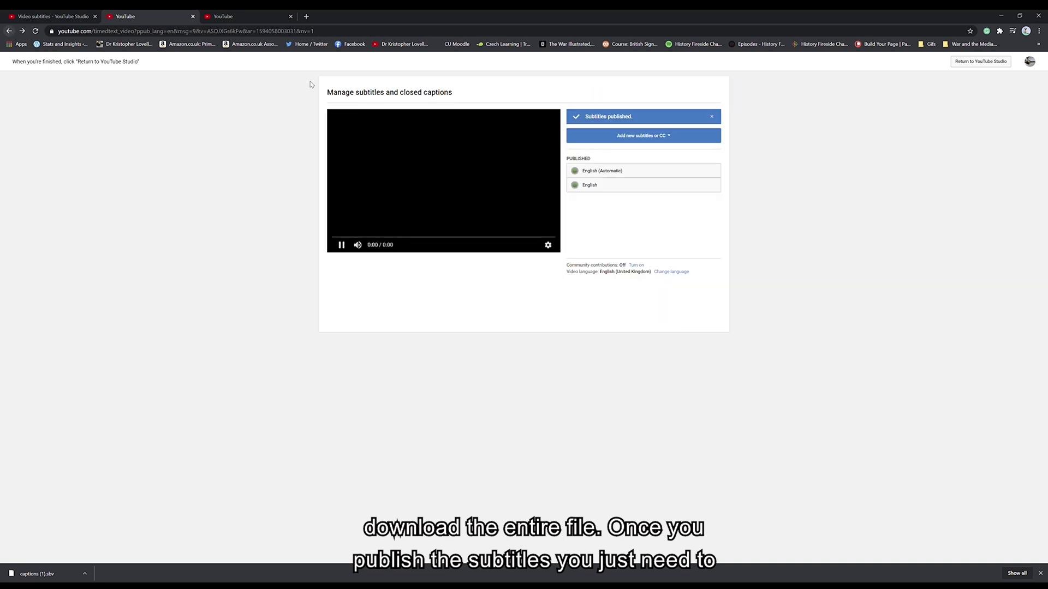
# Open the published English subtitles and download them in .srt format
pyautogui.click(613, 188)
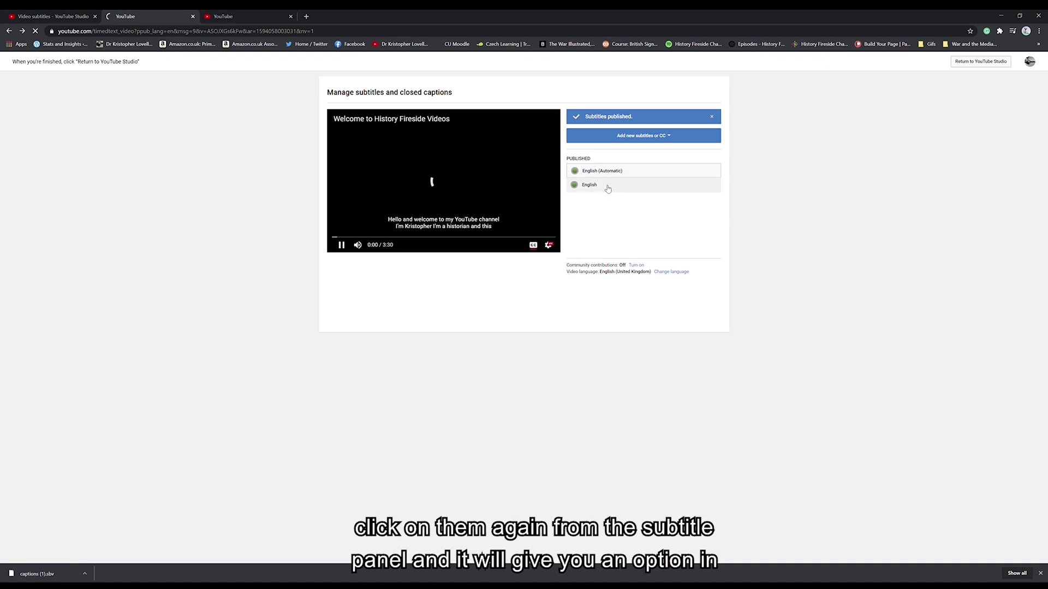
pyautogui.click(350, 120)
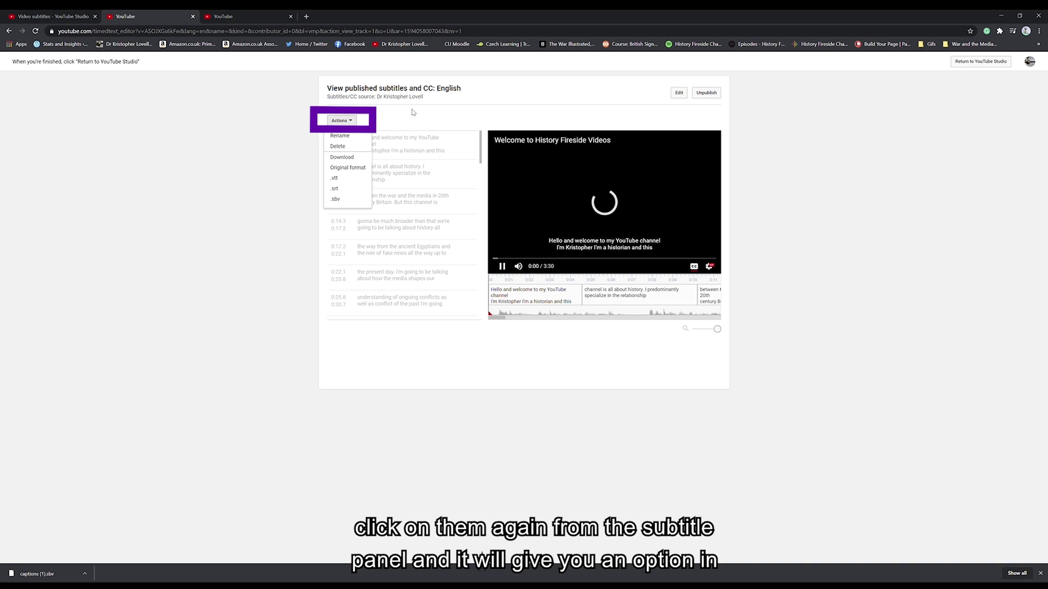
pyautogui.click(348, 190)
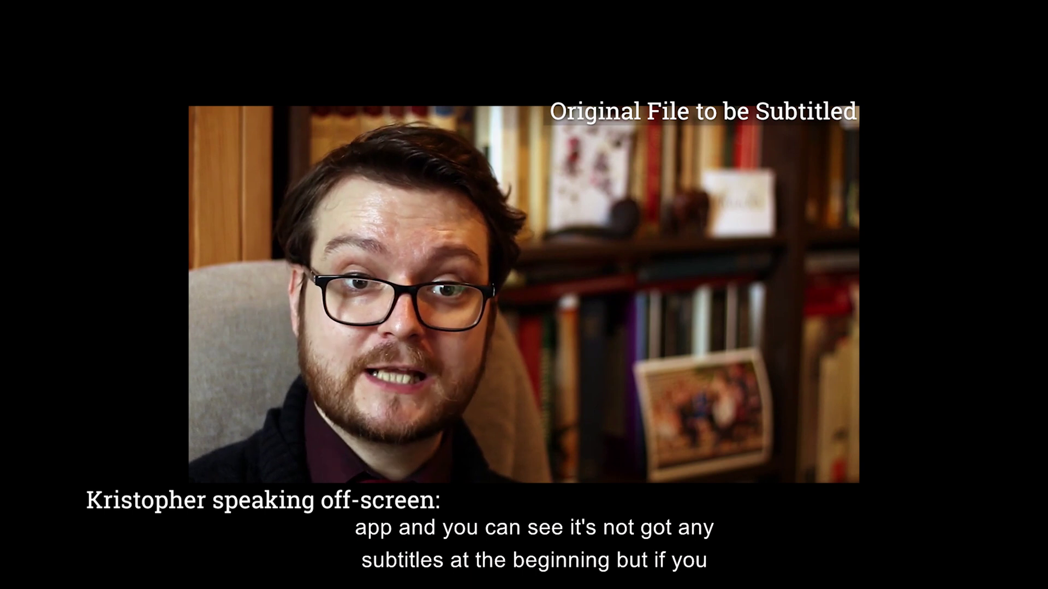
# Switch to the video player and open the subtitle and audio options of the original video
pyautogui.moveTo(298, 367)
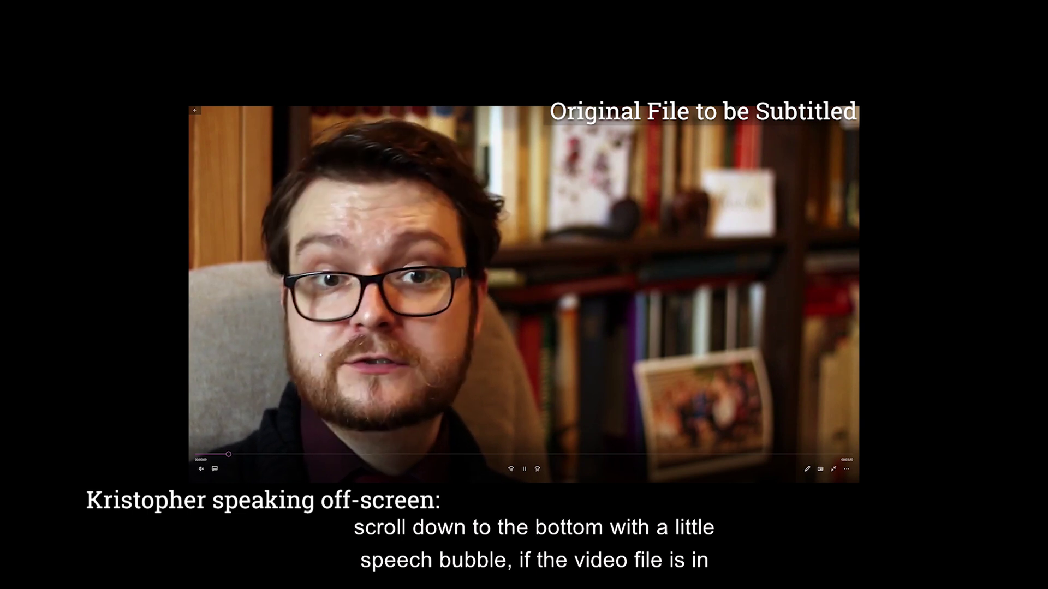
pyautogui.click(215, 469)
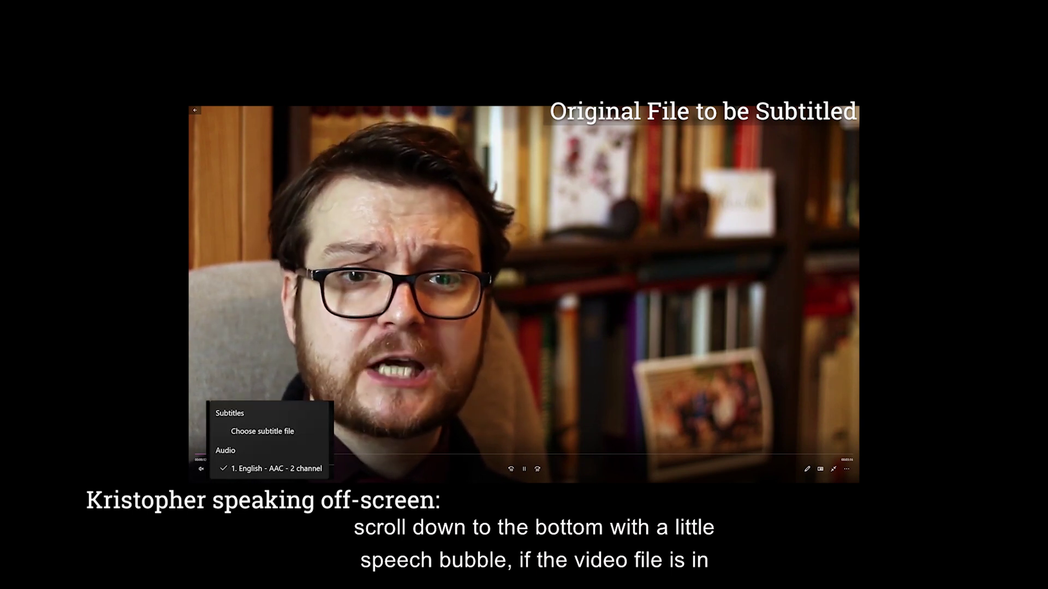
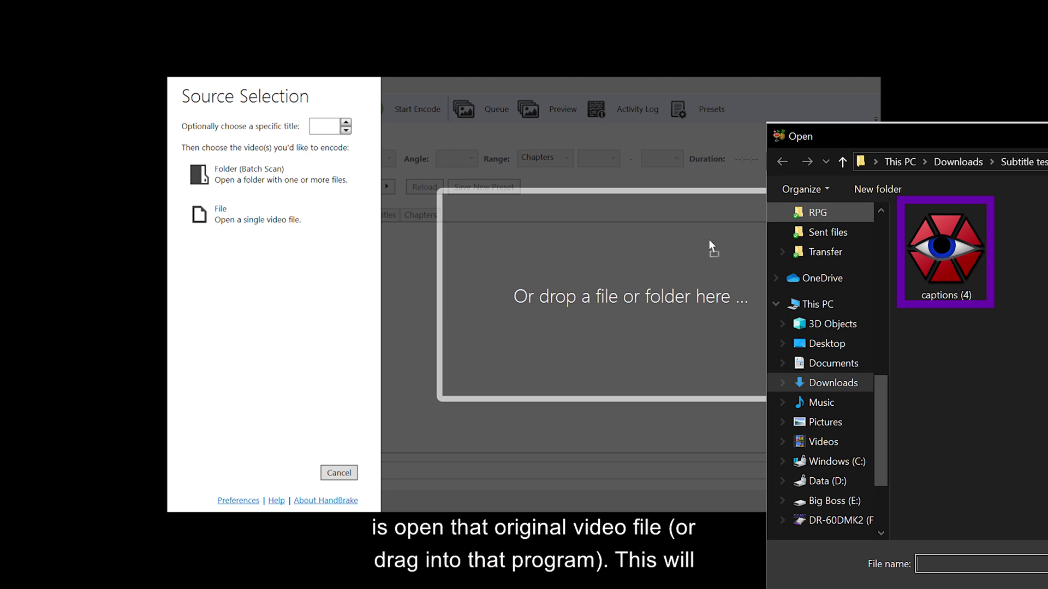
# Switch to HandBrake, load the original welcome video as the source and import the captions (4) subtitle file
pyautogui.moveTo(503, 345); pyautogui.dragTo(536, 324)
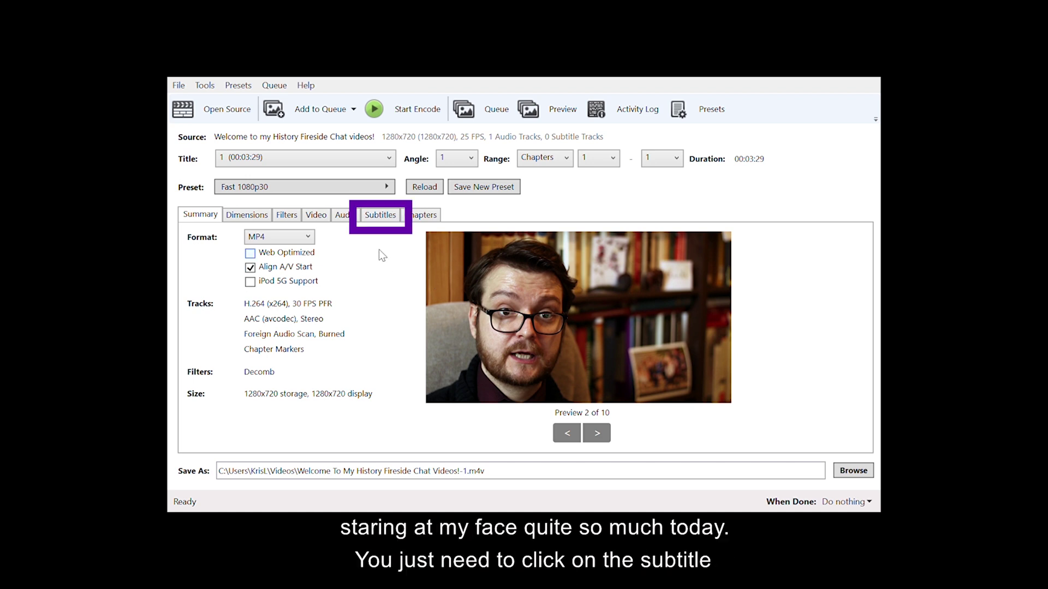
pyautogui.click(376, 216)
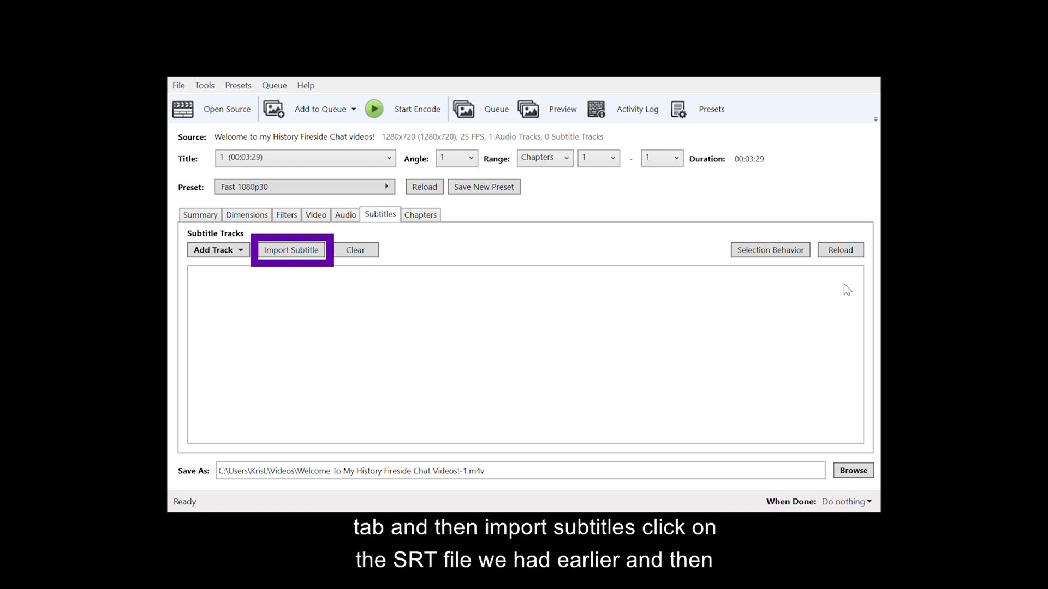
pyautogui.click(291, 250)
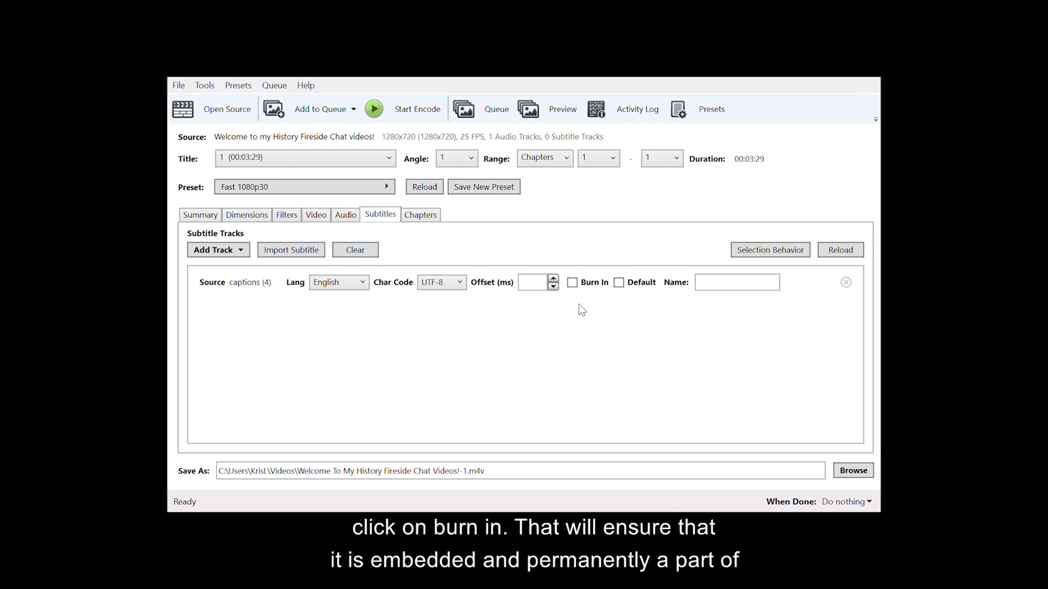
# Burn in the imported captions and encode the video as "Welcome To My History Fireside Chat Videos! (CC).m4v" in the Subtitle test folder
pyautogui.click(572, 283)
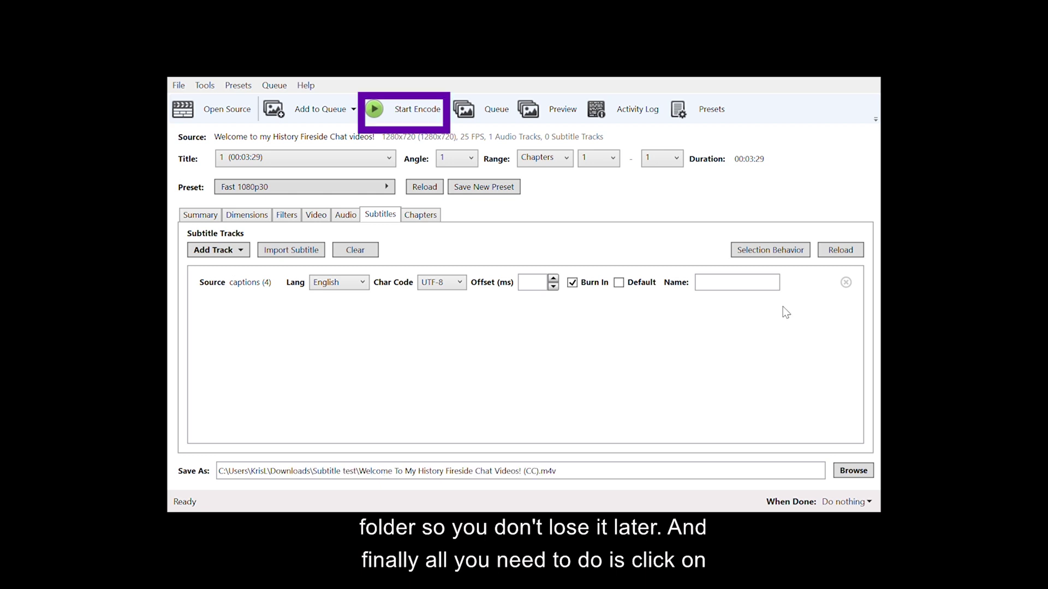
pyautogui.click(397, 107)
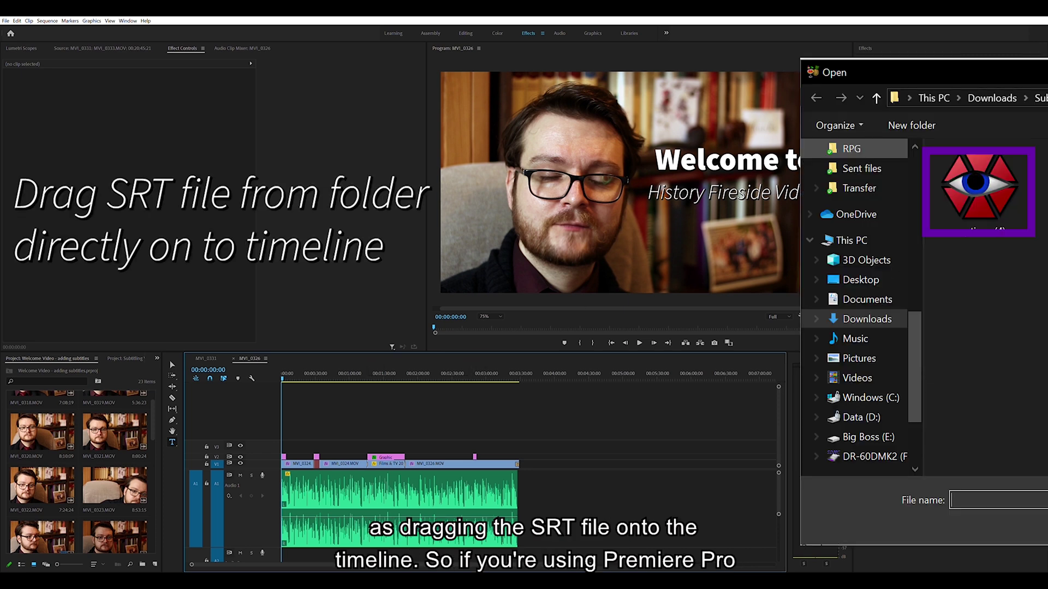
# Switch to Premiere Pro, place the captions (4) SRT file at the timeline start above the video clips and open its captions for editing
pyautogui.moveTo(382, 458); pyautogui.dragTo(276, 443)
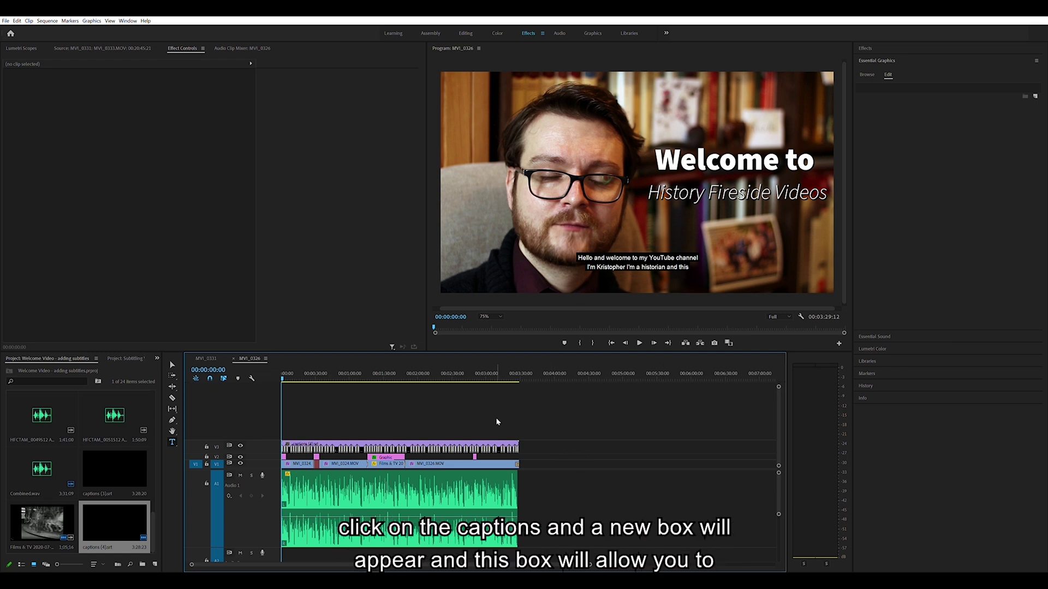
pyautogui.press('=')
pyautogui.press('=')
pyautogui.press('=')
pyautogui.press('=')
pyautogui.press('=')
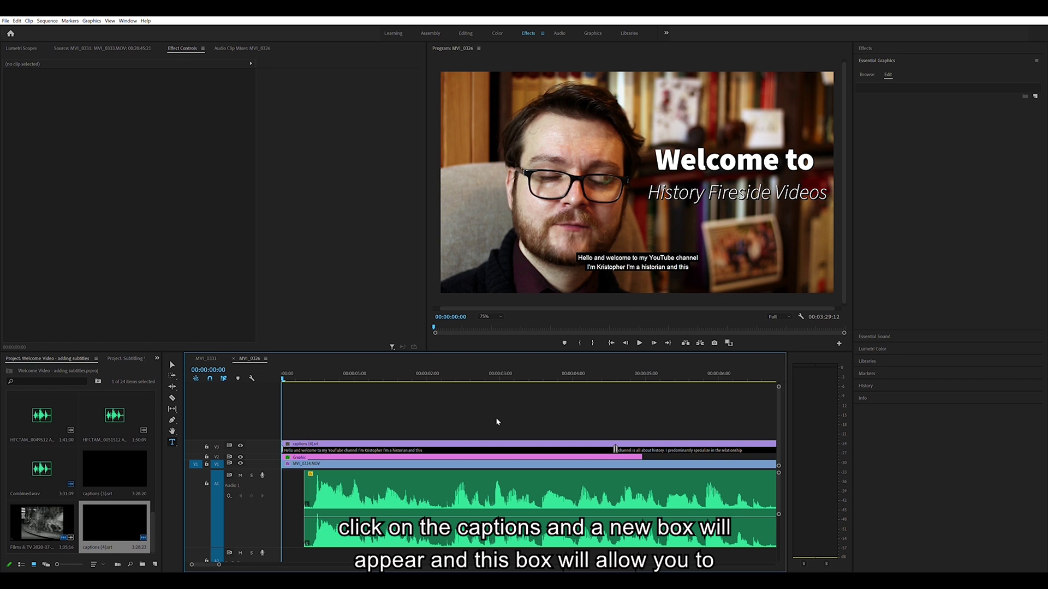
pyautogui.doubleClick(445, 445)
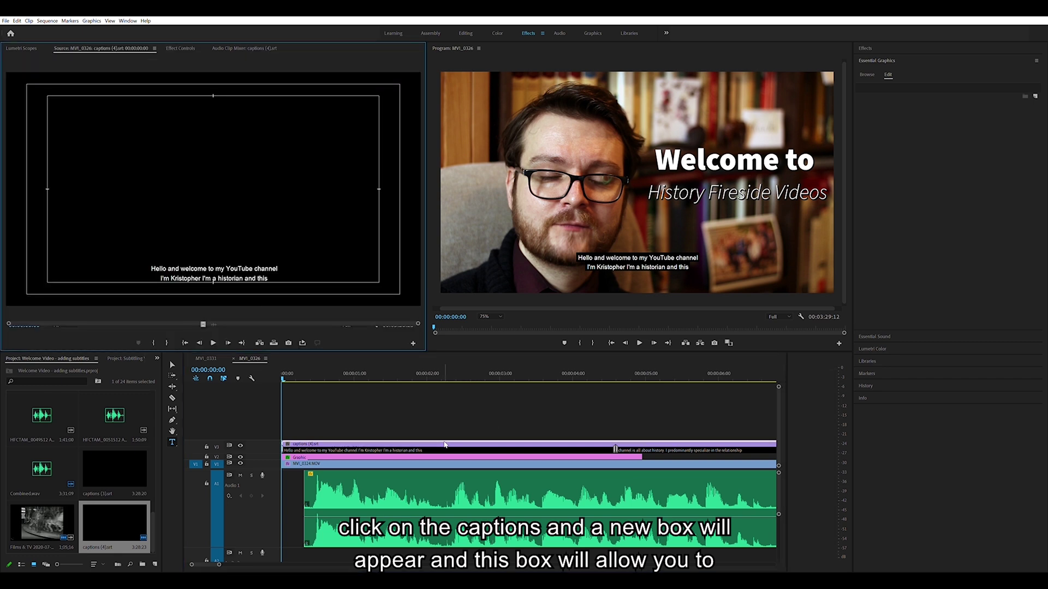
pyautogui.doubleClick(205, 161)
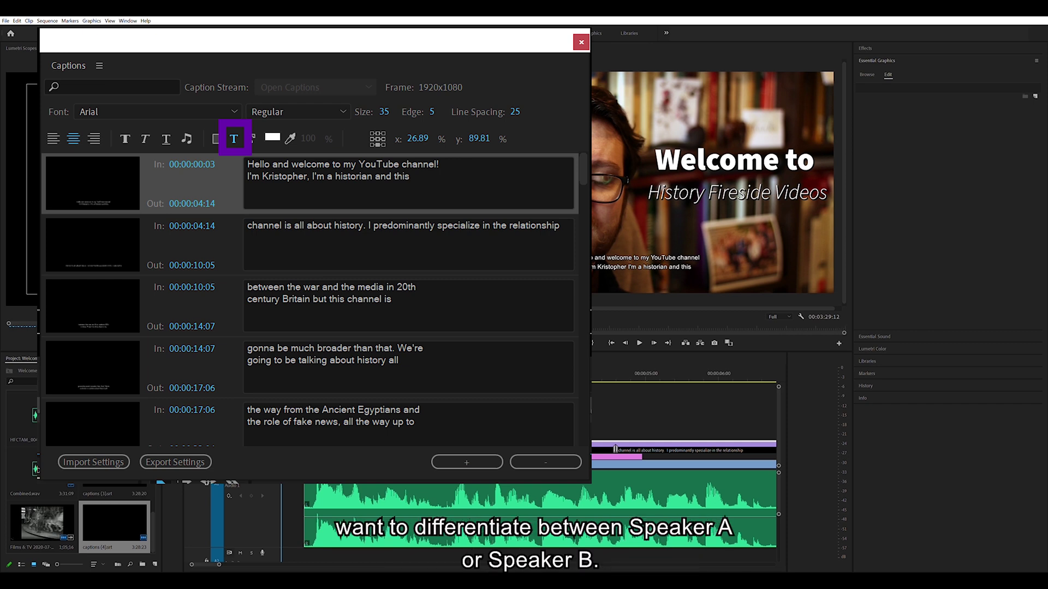
# Preview the captioned sequence and open its media export settings
pyautogui.press('space')
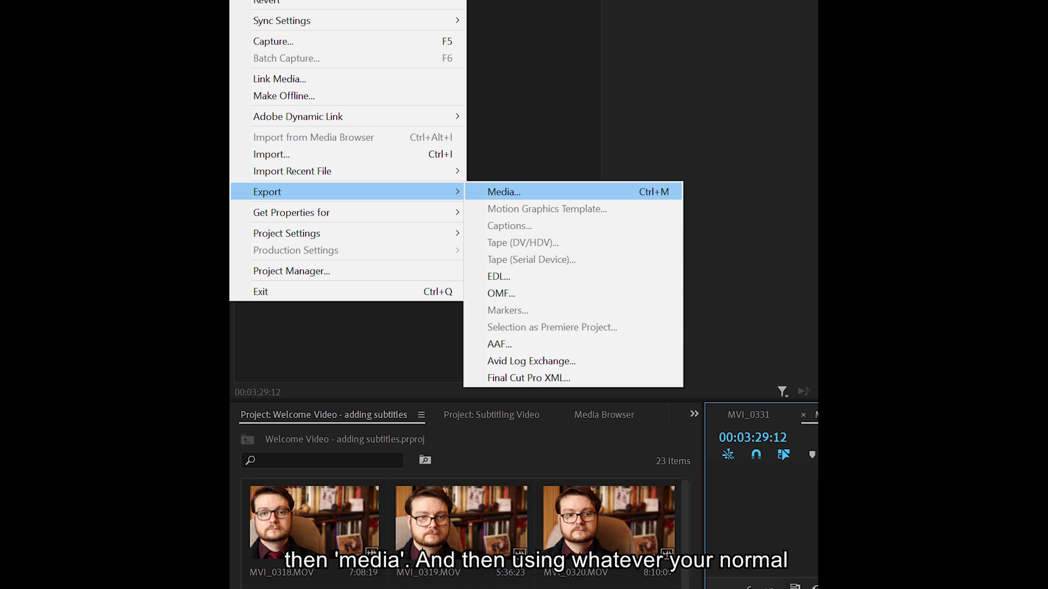
pyautogui.press('Return')
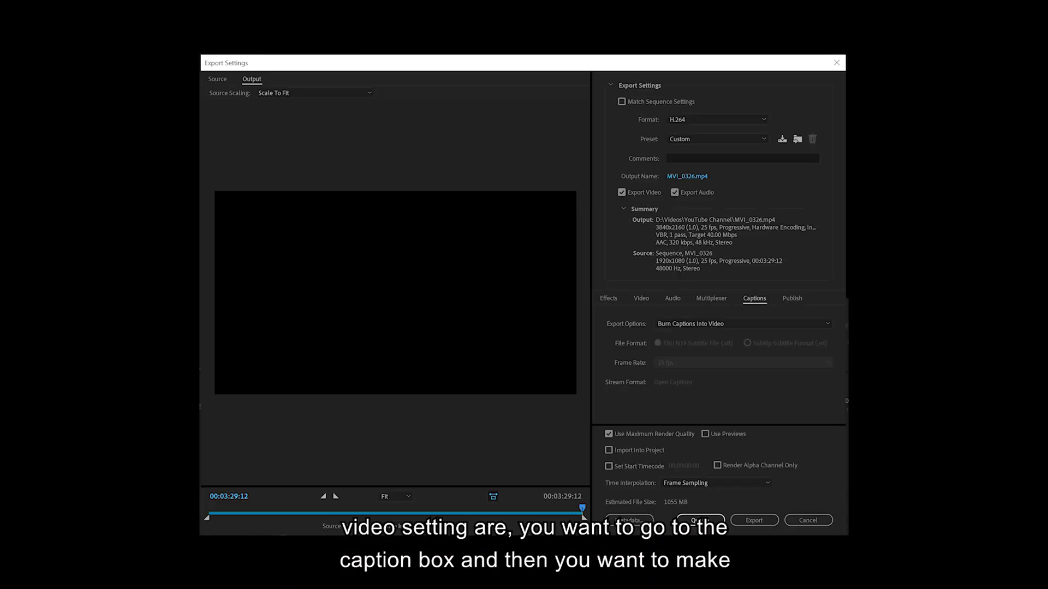